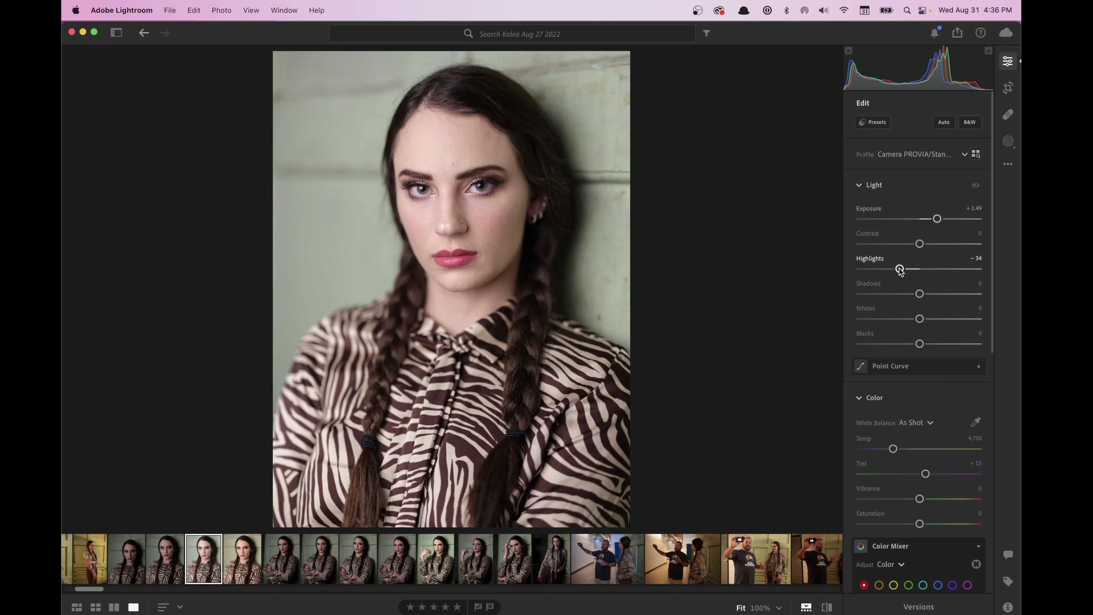
Set the portrait's contrast to +10 and warm its white balance temperature to 5,863
drag(924, 246, 929, 248)
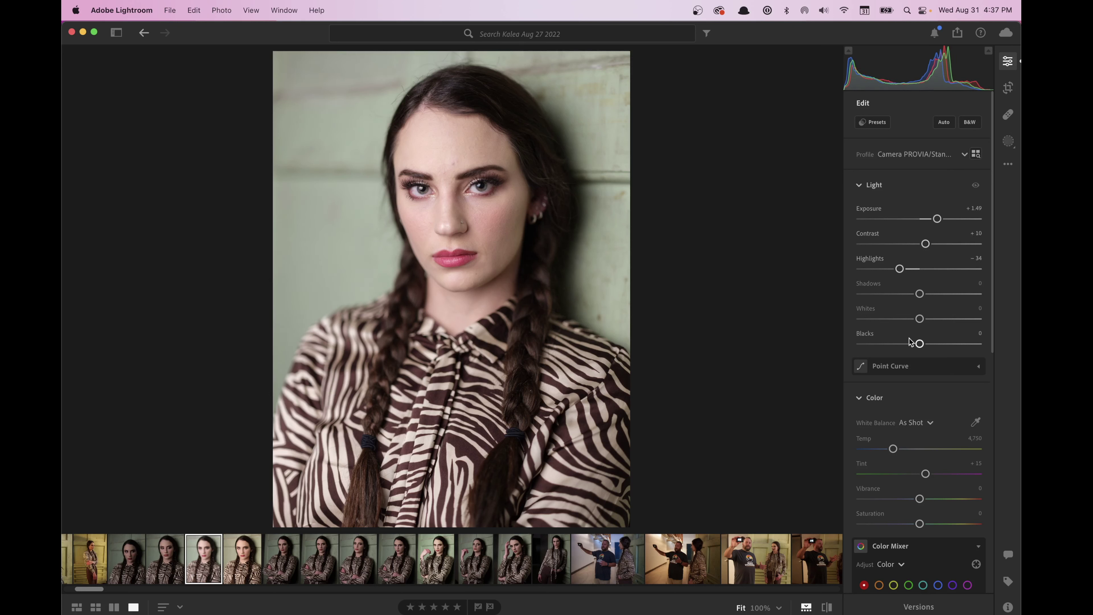
drag(893, 450, 902, 451)
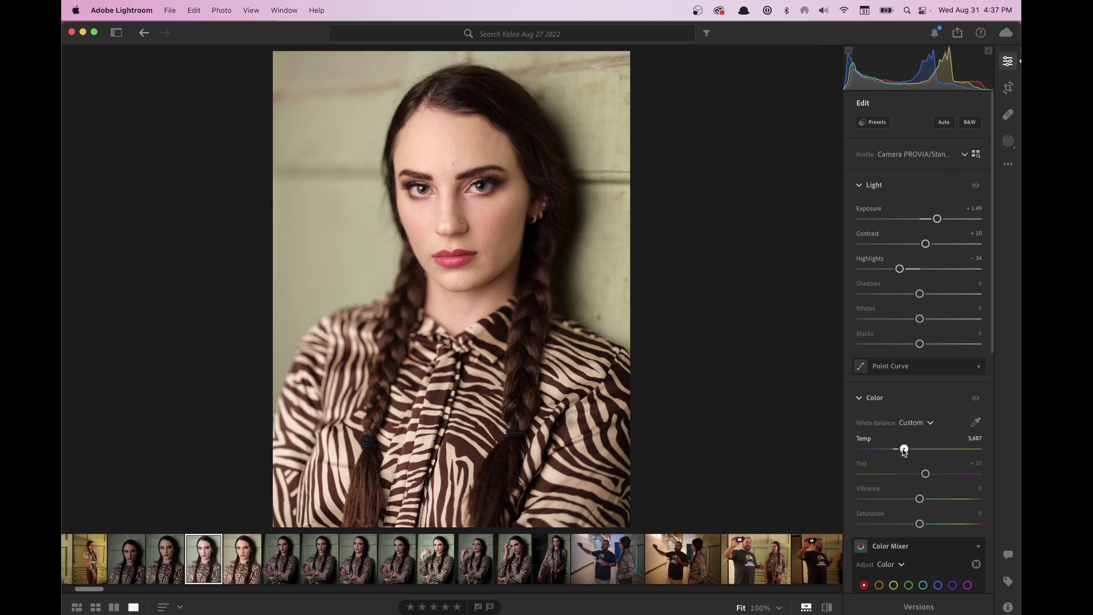
drag(905, 451, 905, 451)
drag(905, 452, 907, 452)
Compare the edited portrait with the original by repeatedly switching between the two views
key(backslash)
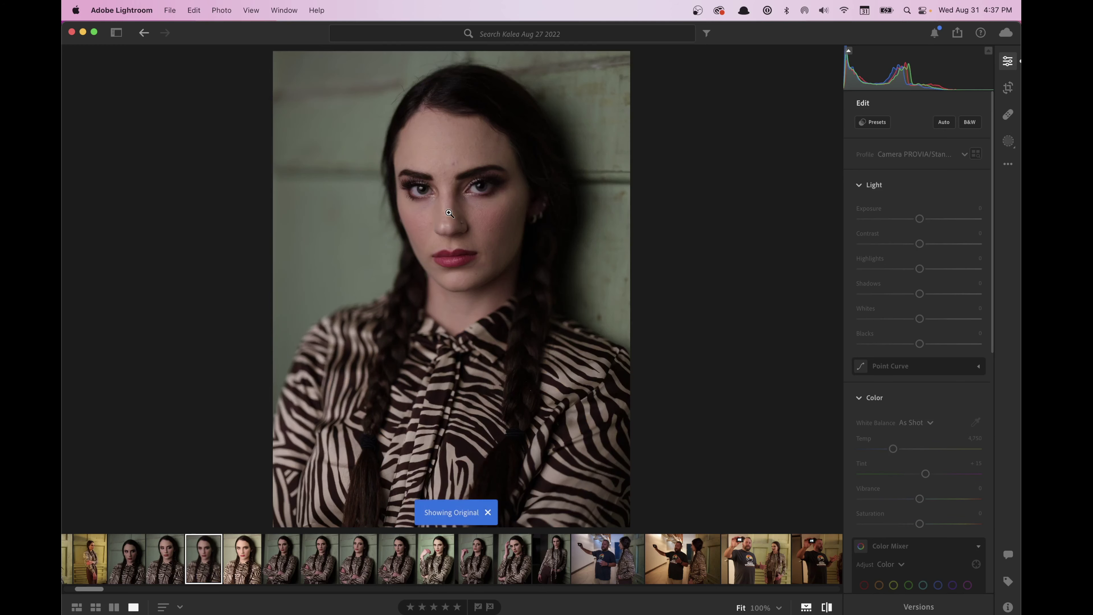
key(backslash)
key(backslash)
key(backslash)
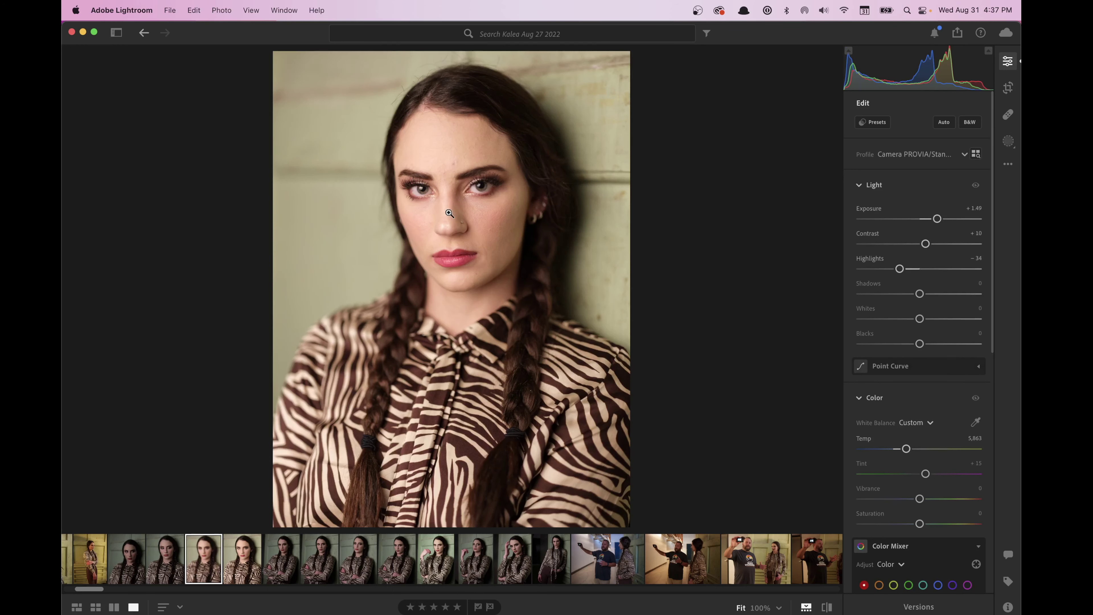
key(backslash)
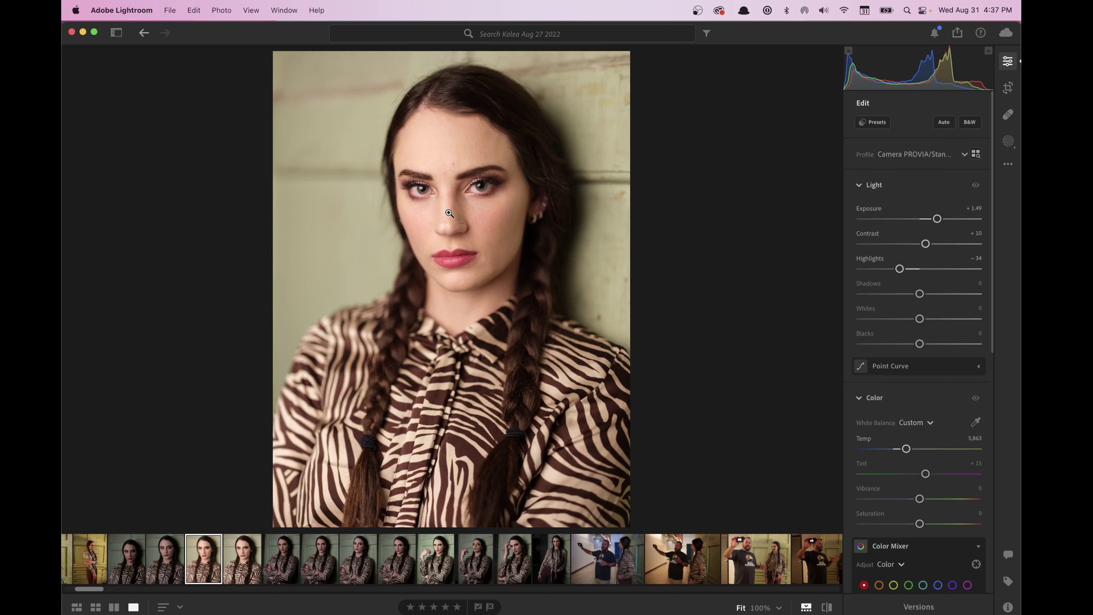
key(backslash)
key(backslash)
key(backslash)
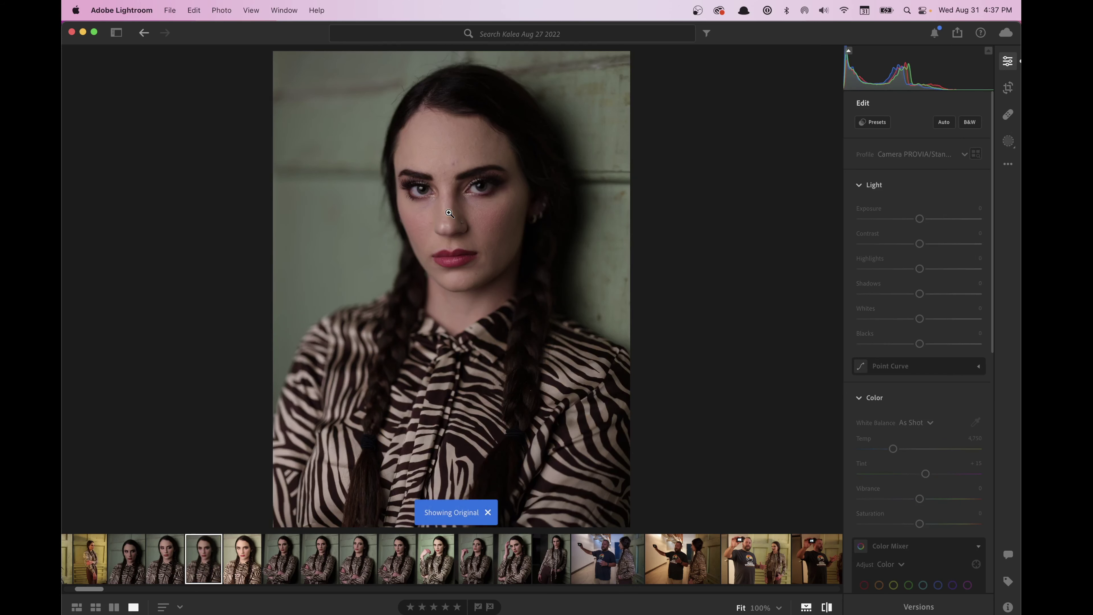
key(backslash)
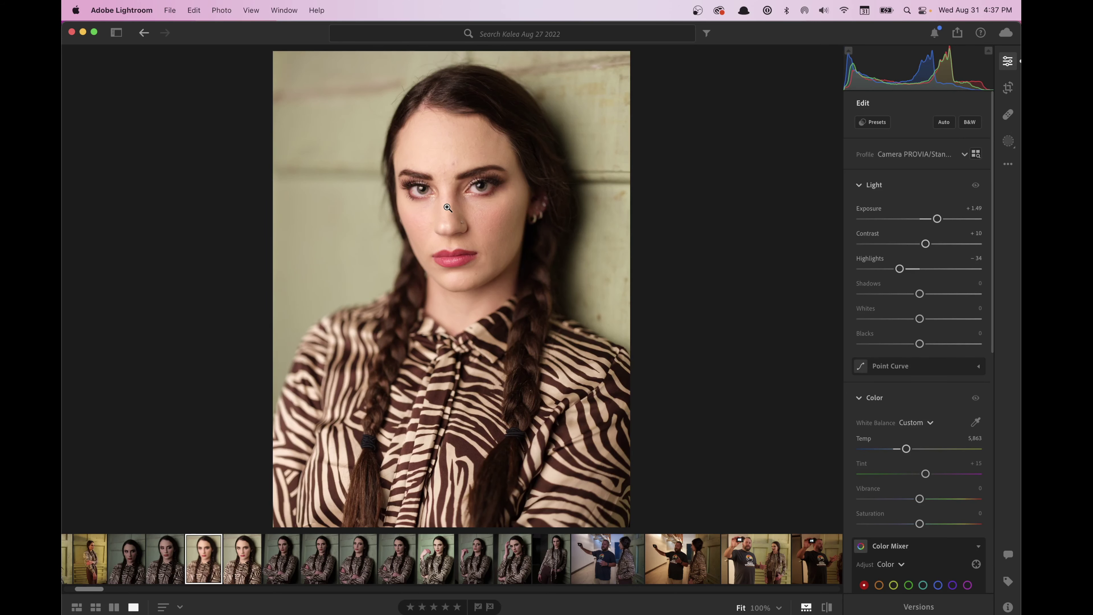
Remove the blemishes between the eyebrows and on the central forehead with the Healing Brush in Heal mode
click(447, 208)
drag(520, 226, 481, 276)
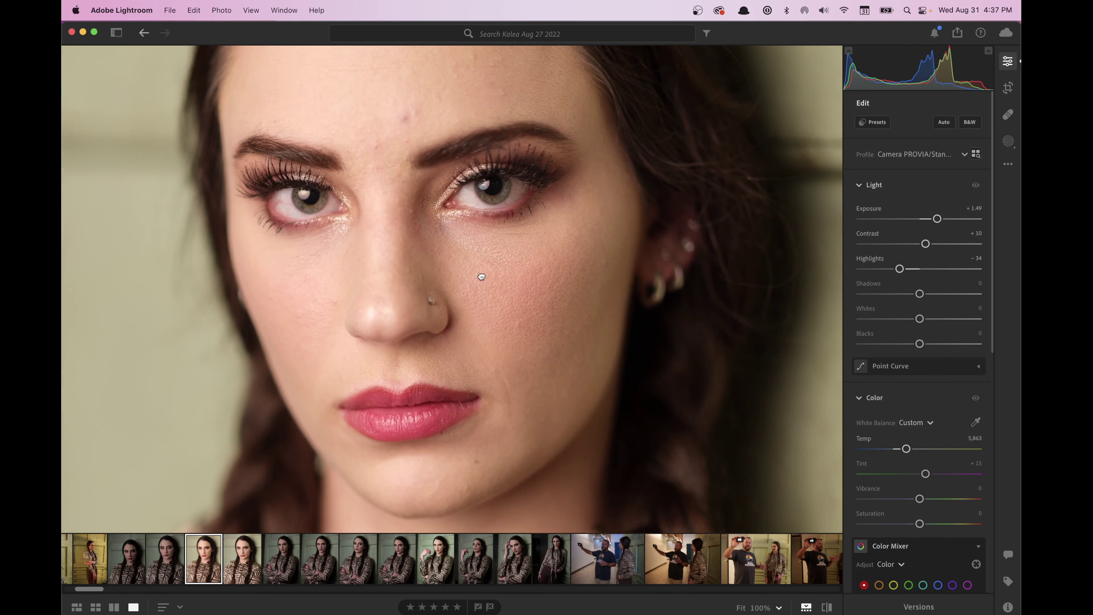
scroll(482, 277, up, 5)
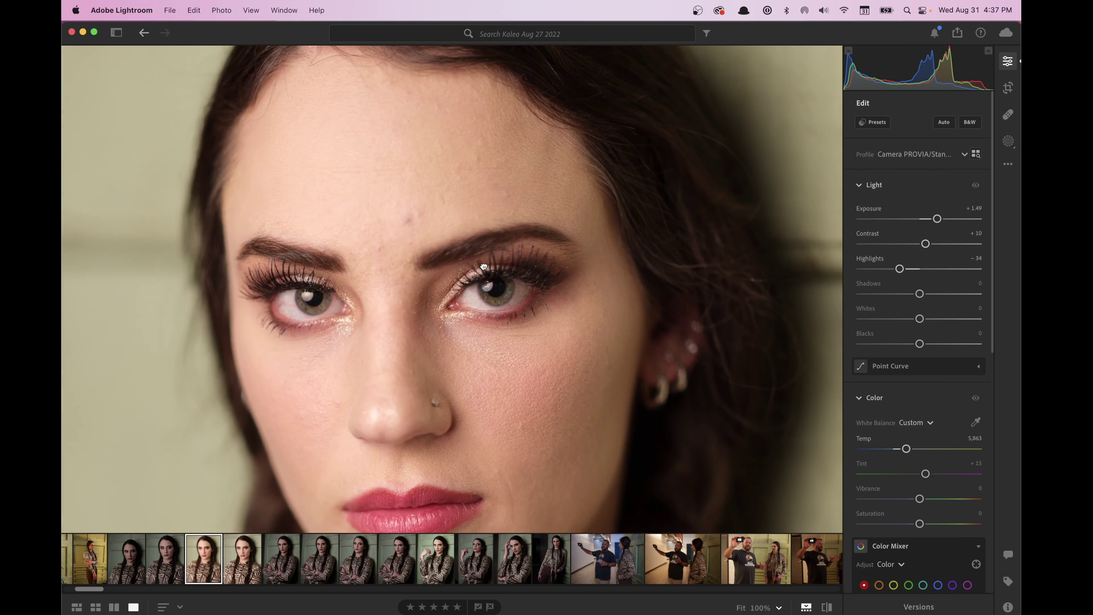
click(1007, 115)
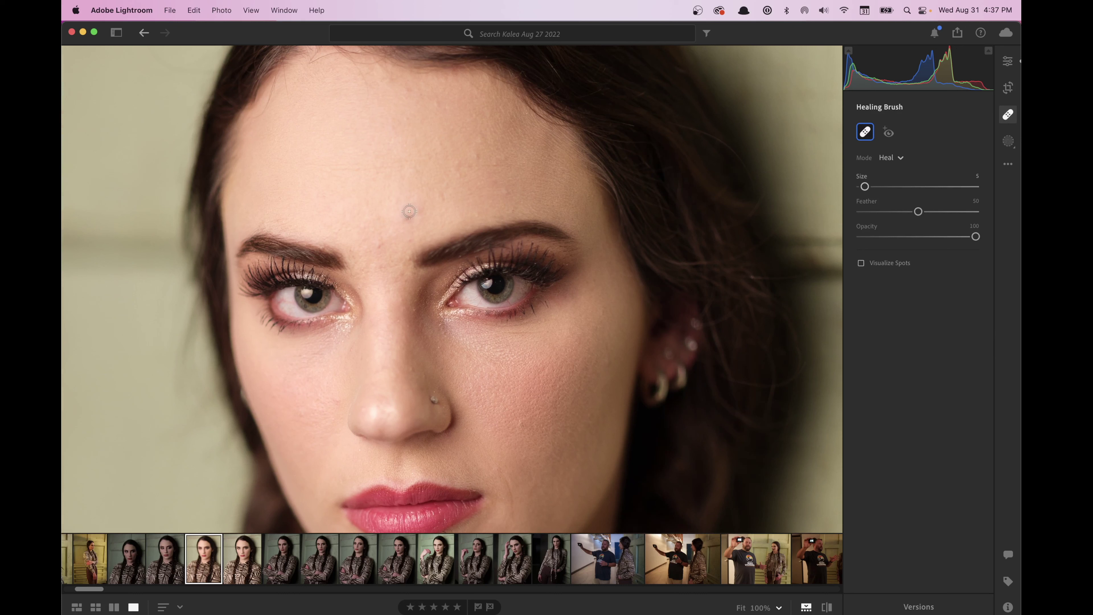
click(379, 248)
click(886, 136)
click(408, 217)
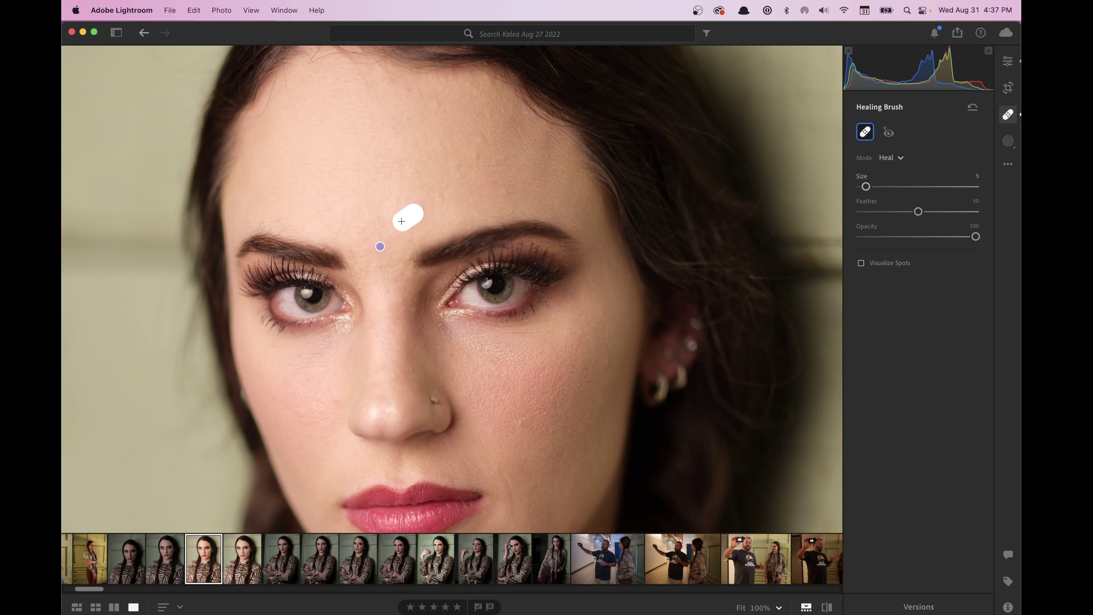
click(443, 197)
Heal the remaining skin spots on both cheeks, the nose area and the upper forehead
key(slash)
click(518, 418)
click(337, 397)
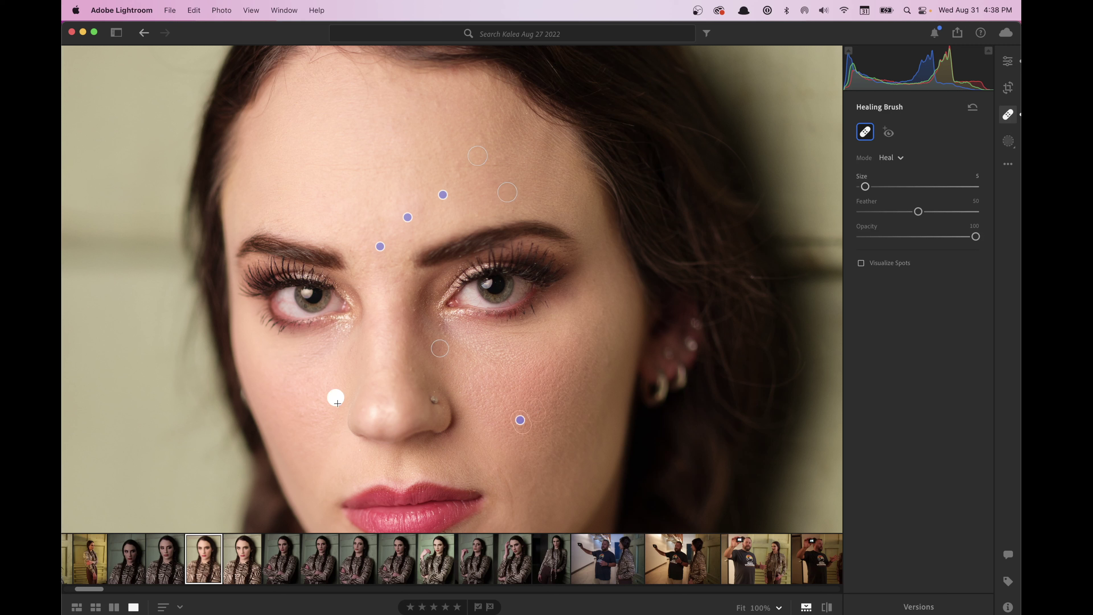
click(414, 311)
click(441, 326)
click(435, 104)
Create a new brush mask for retouching the eyes
key(m)
drag(491, 345, 503, 263)
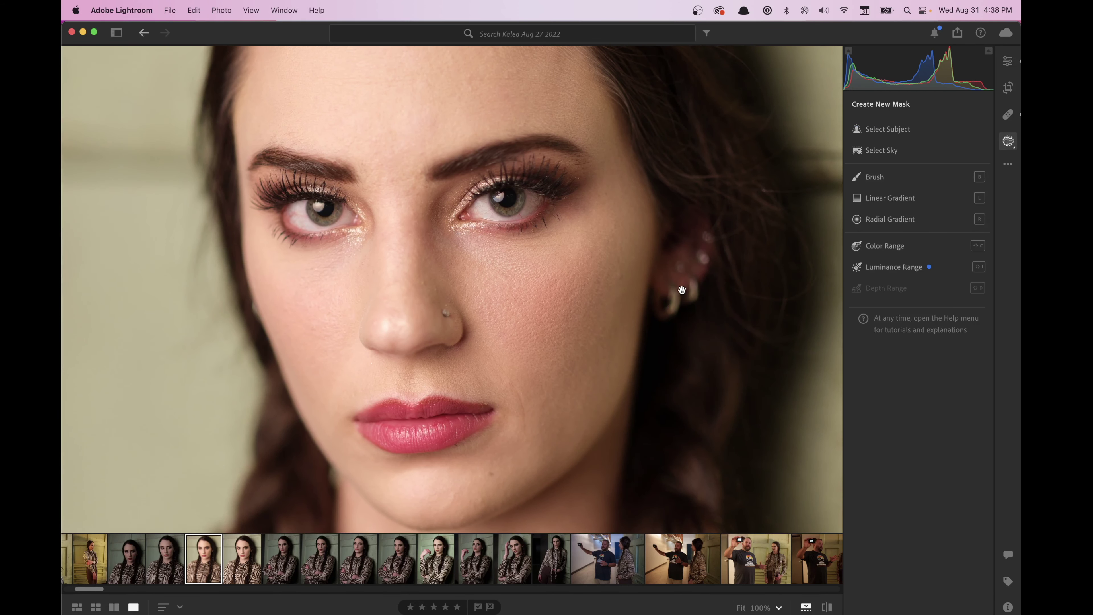
click(888, 178)
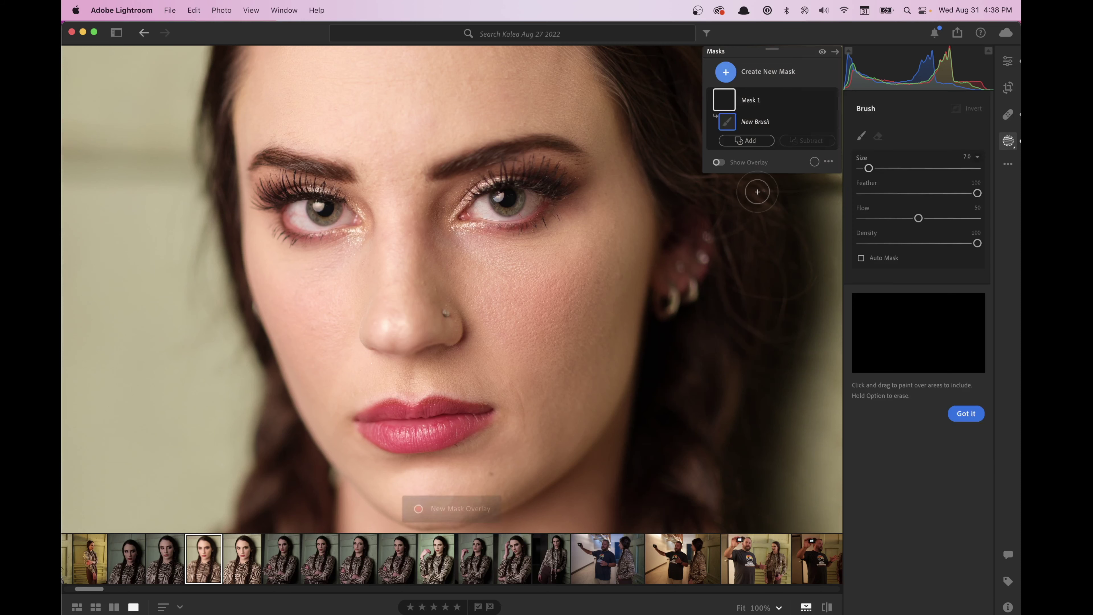
click(1006, 145)
click(1005, 144)
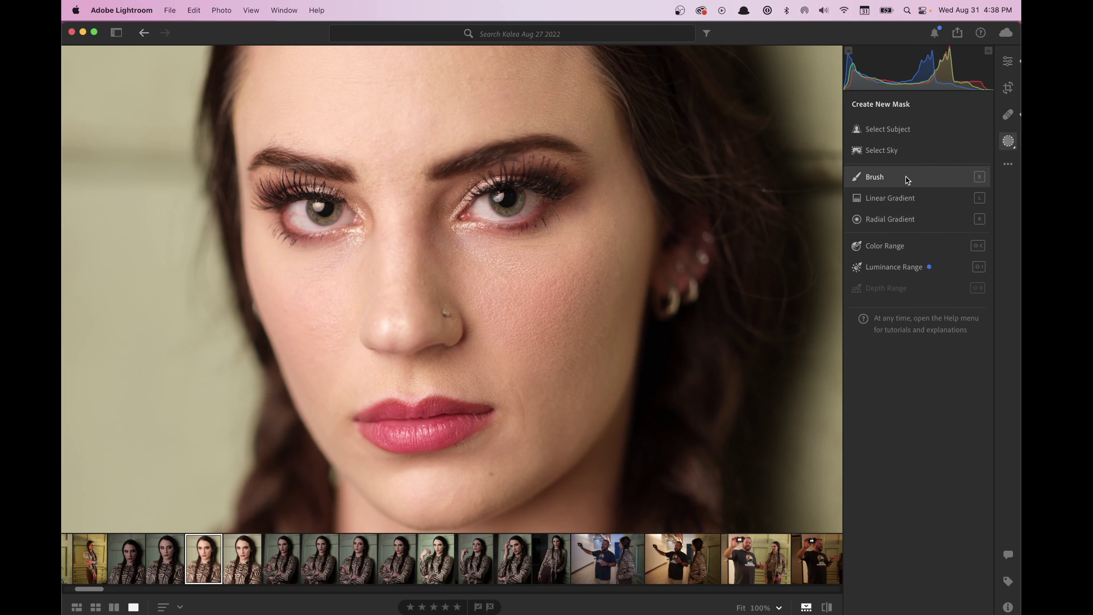
click(907, 176)
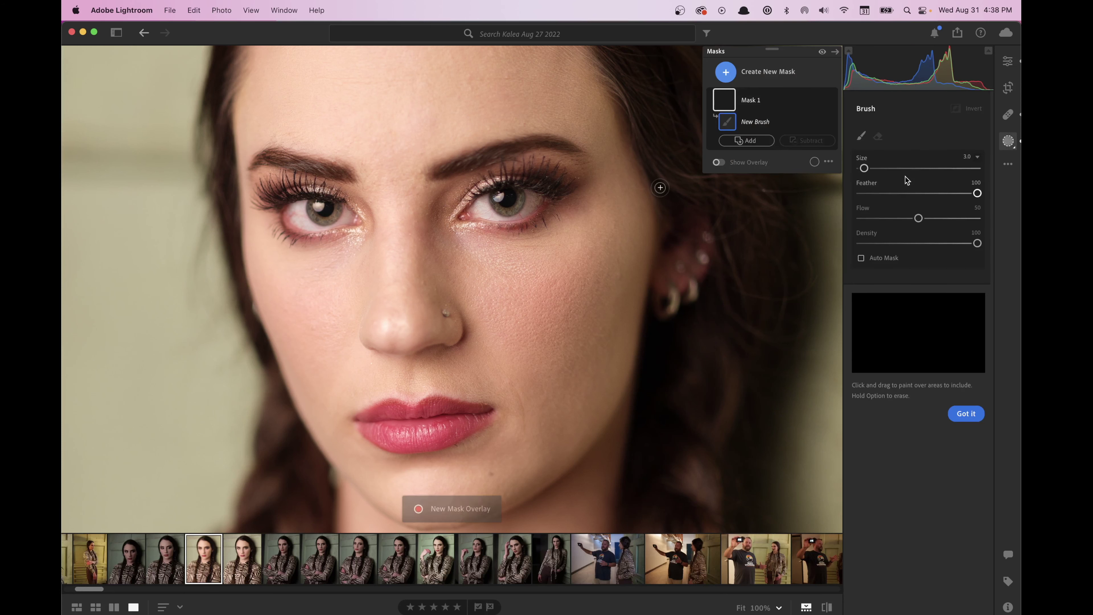
click(752, 77)
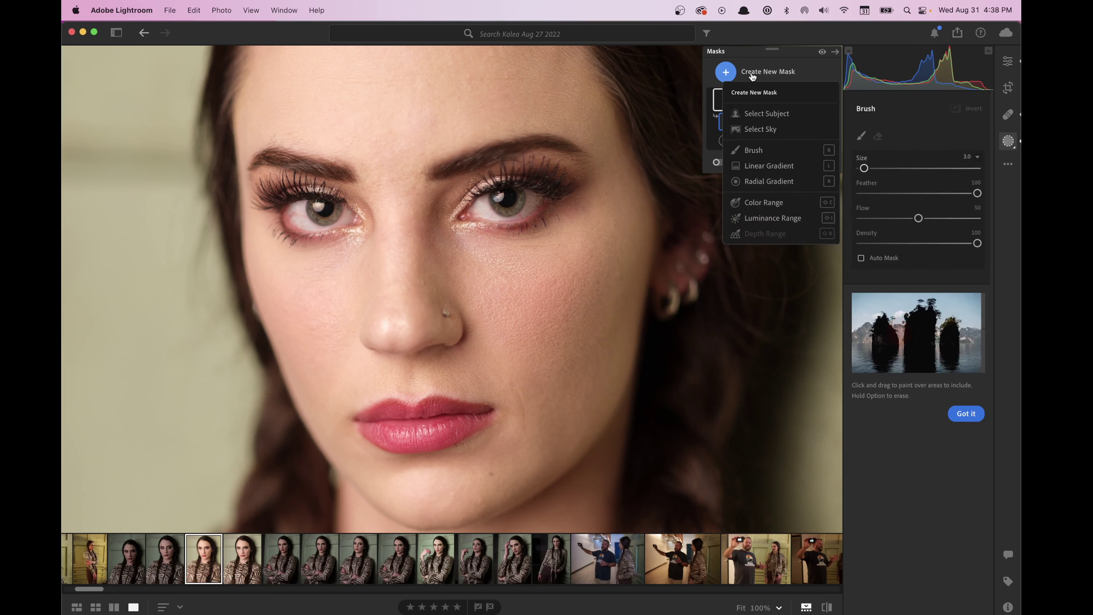
click(758, 149)
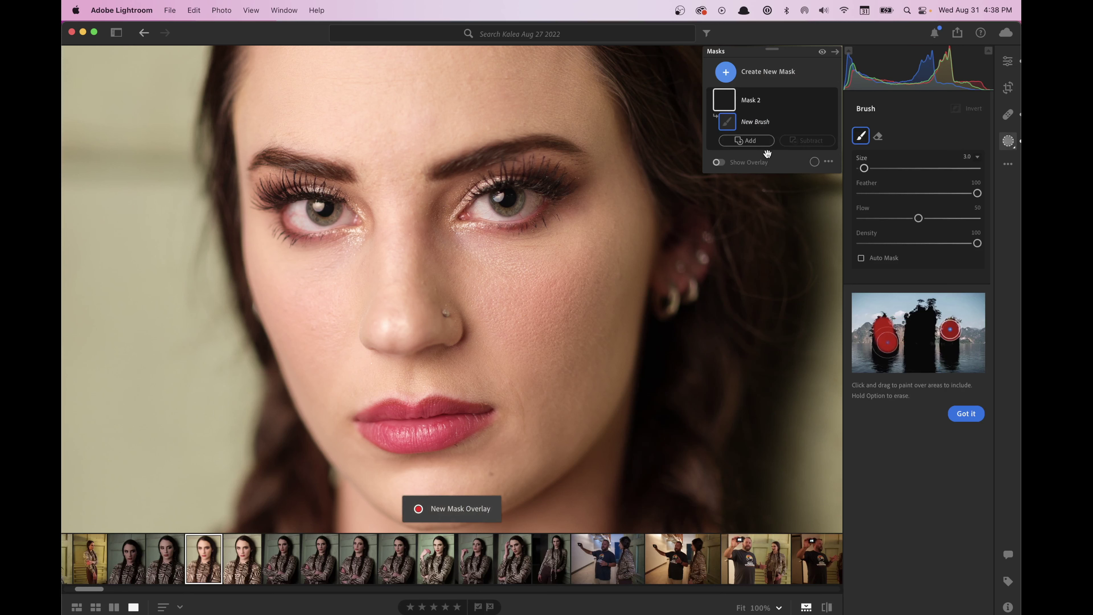
Paint the mask over both irises with a size 2 brush, and set its exposure to +1.04 and temperature to +28
mouse_move(510, 208)
mouse_down()
mouse_move(494, 196)
mouse_move(505, 210)
mouse_move(518, 196)
mouse_move(512, 211)
mouse_move(495, 202)
mouse_move(510, 211)
mouse_move(518, 192)
mouse_move(497, 211)
mouse_up()
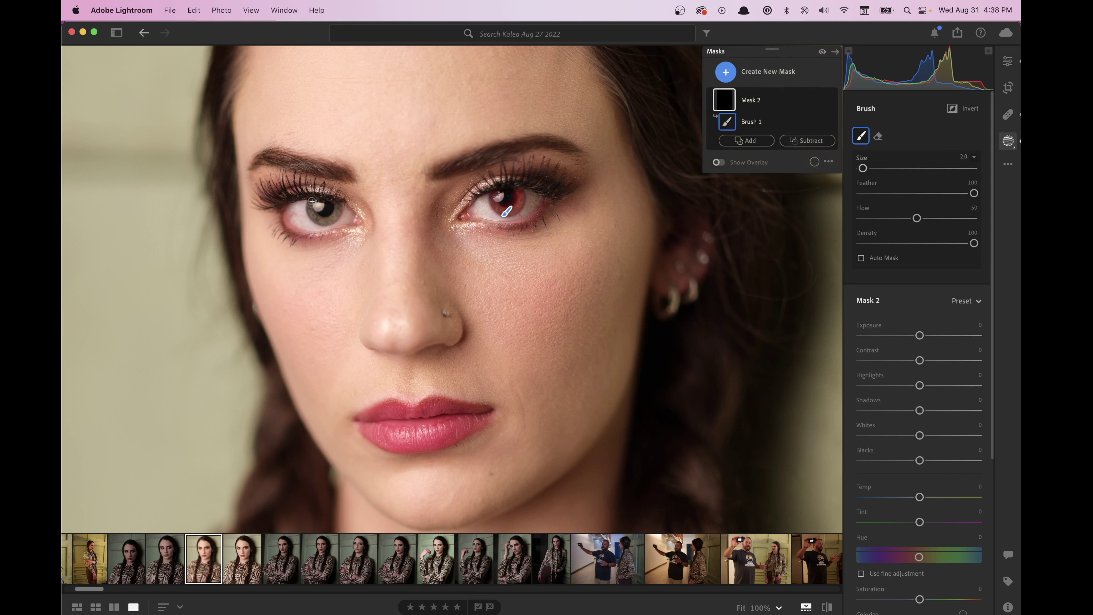
mouse_move(312, 200)
mouse_down()
mouse_move(327, 220)
mouse_move(338, 209)
mouse_move(314, 219)
mouse_move(339, 206)
mouse_move(336, 215)
mouse_up()
drag(918, 334, 935, 341)
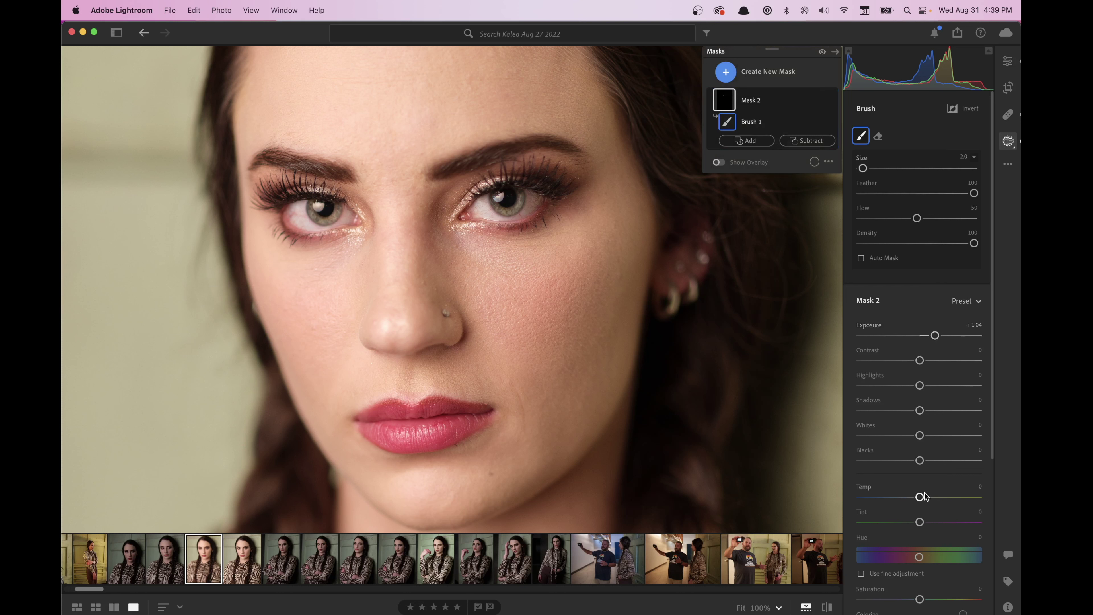
drag(920, 498, 937, 498)
Create another brush mask and paint it over the skin of the forehead, temples and cheeks with an enlarged brush
click(739, 70)
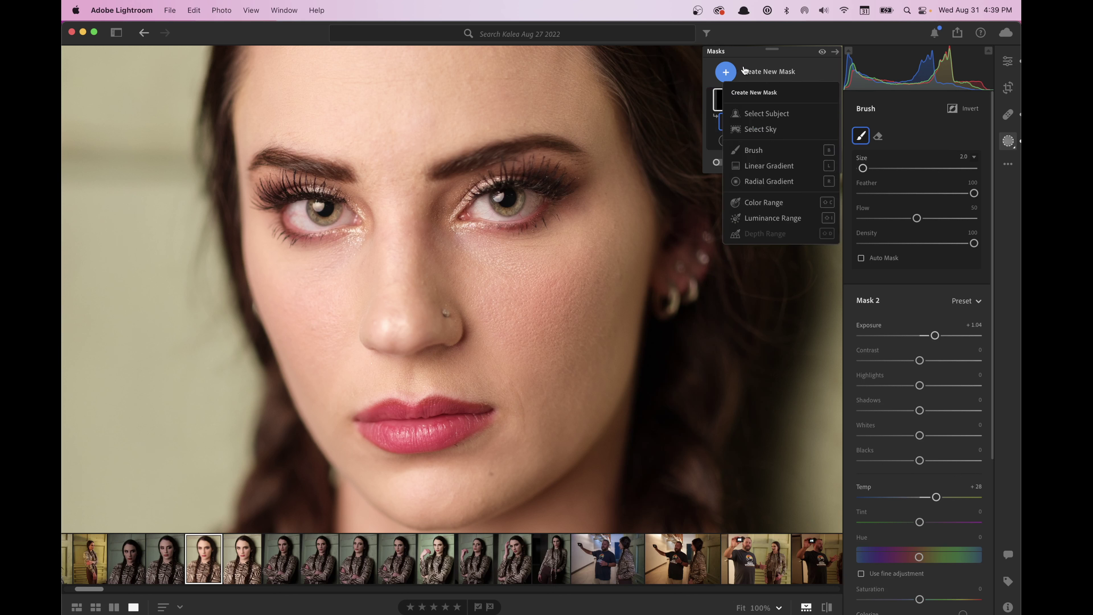
click(765, 151)
key(bracketright)
key(bracketright)
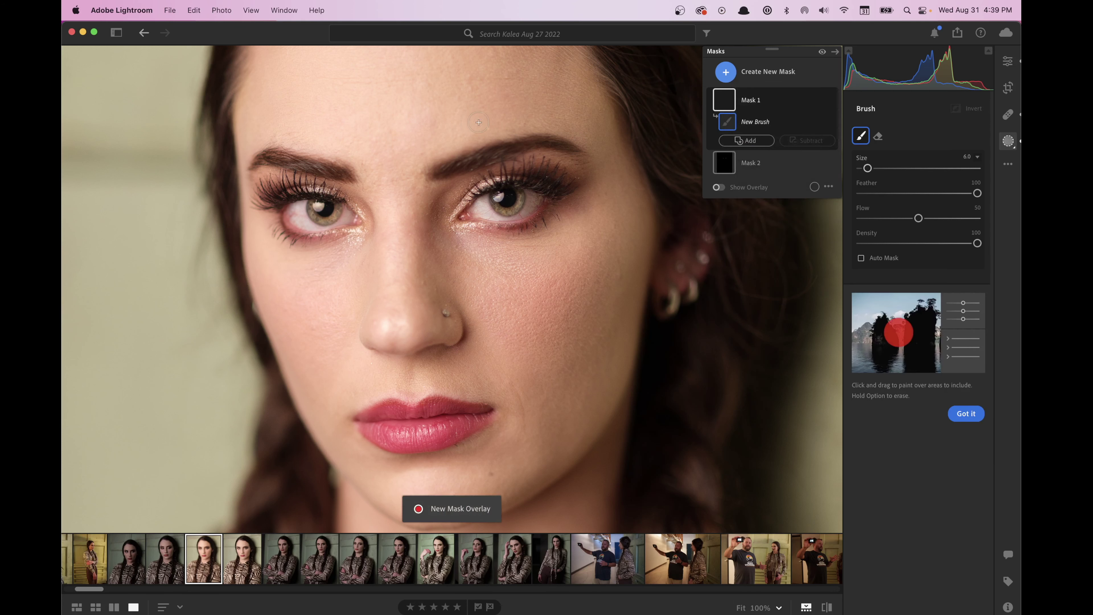
scroll(456, 117, up, 5)
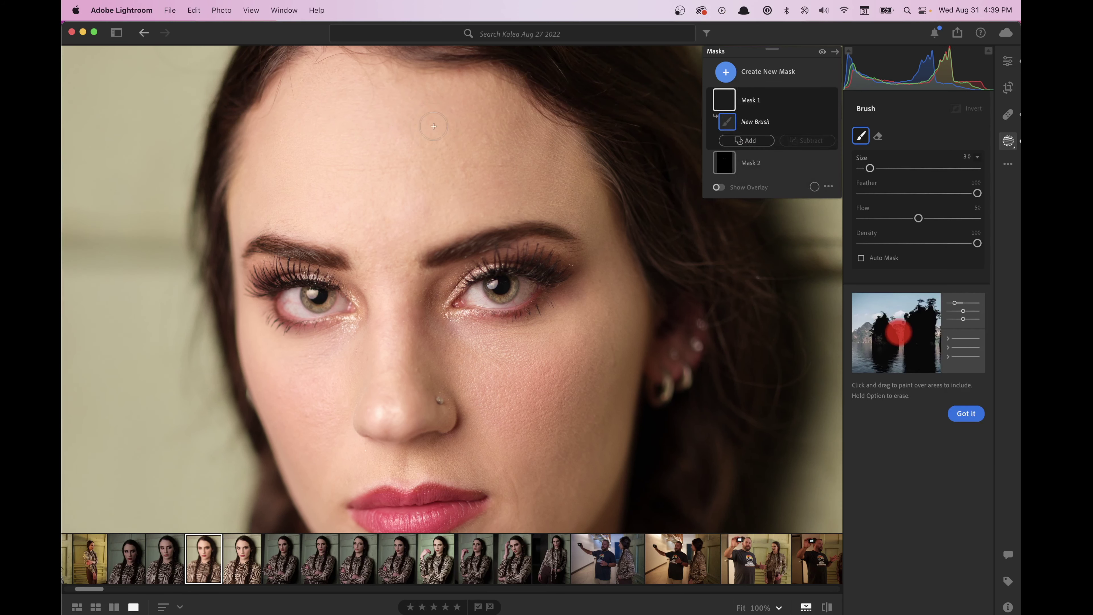
mouse_move(432, 102)
mouse_down()
mouse_move(341, 91)
mouse_move(280, 113)
mouse_up()
key(bracketright)
key(bracketright)
mouse_move(280, 150)
mouse_down()
mouse_move(275, 176)
mouse_move(336, 213)
mouse_move(401, 233)
mouse_move(327, 130)
mouse_move(499, 133)
mouse_up()
drag(404, 84, 457, 108)
mouse_move(543, 157)
mouse_down()
mouse_move(574, 190)
mouse_move(574, 177)
mouse_move(587, 202)
mouse_move(530, 176)
mouse_move(590, 207)
mouse_move(503, 200)
mouse_move(442, 214)
mouse_move(471, 191)
mouse_move(475, 167)
mouse_move(524, 164)
mouse_move(426, 224)
mouse_move(407, 257)
mouse_move(363, 246)
mouse_move(379, 277)
mouse_move(401, 288)
mouse_move(405, 264)
mouse_move(434, 286)
mouse_move(444, 337)
mouse_move(488, 348)
mouse_move(534, 339)
mouse_move(603, 291)
mouse_move(597, 231)
mouse_move(552, 199)
mouse_move(500, 186)
mouse_move(505, 202)
mouse_move(428, 229)
mouse_move(523, 198)
mouse_move(436, 203)
mouse_move(387, 242)
mouse_move(411, 314)
mouse_move(390, 214)
mouse_move(320, 249)
mouse_move(262, 254)
mouse_move(282, 325)
mouse_move(295, 343)
mouse_move(365, 226)
mouse_move(413, 256)
mouse_move(469, 260)
mouse_move(474, 283)
mouse_move(446, 270)
mouse_move(450, 317)
mouse_move(485, 271)
mouse_move(585, 194)
mouse_move(591, 278)
mouse_move(507, 331)
mouse_move(378, 353)
mouse_move(327, 332)
mouse_move(310, 367)
mouse_up()
Extend the skin mask to the area between the nose and upper lip, adjusting the brush size to fit
key(bracketleft)
key(bracketleft)
scroll(388, 277, down, 5)
key(bracketright)
key(bracketright)
key(bracketright)
key(bracketright)
key(bracketleft)
key(bracketleft)
key(bracketleft)
drag(398, 357, 390, 371)
key(bracketleft)
key(bracketleft)
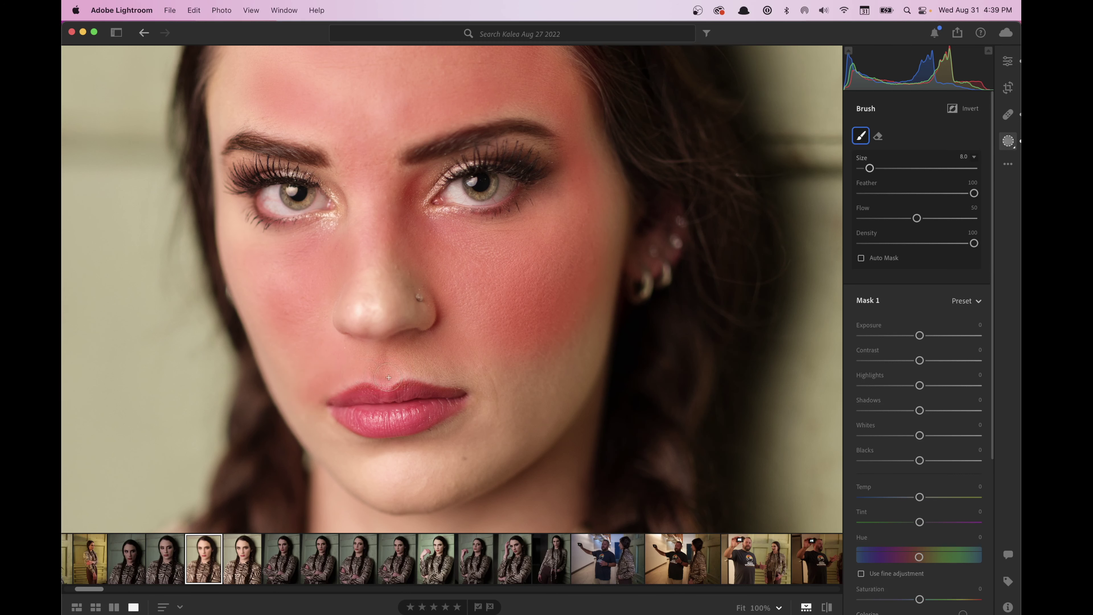
Paint the skin mask over the areas beside the mouth, the lower cheek, jaw and chin with a size 10 brush
mouse_move(408, 365)
mouse_down()
mouse_move(512, 375)
mouse_move(507, 355)
mouse_move(466, 353)
mouse_up()
key(bracketright)
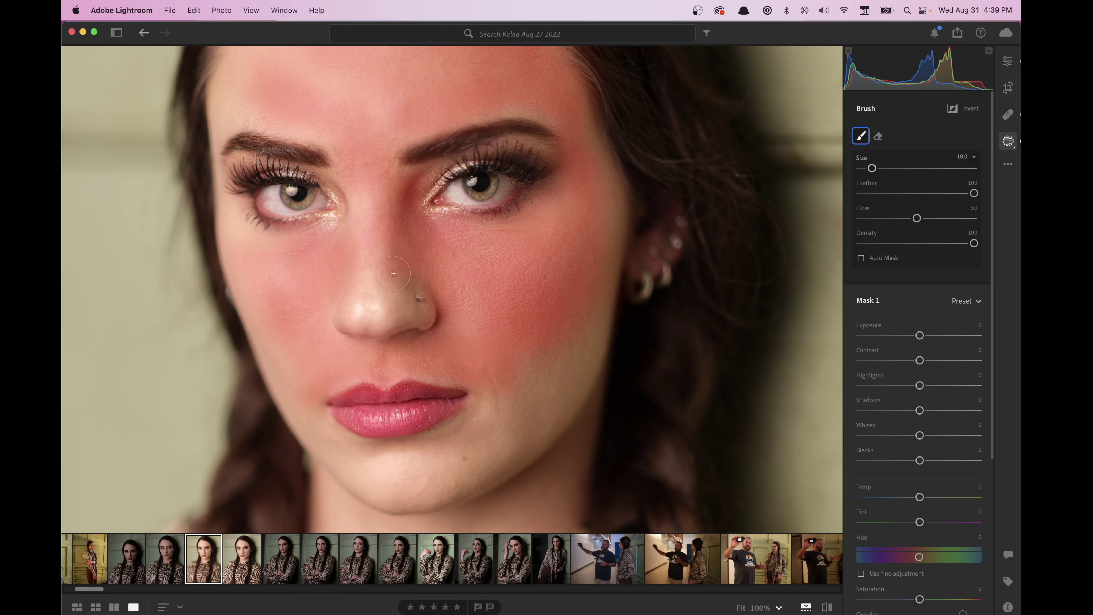
mouse_move(495, 411)
mouse_down()
mouse_move(575, 342)
mouse_move(596, 240)
mouse_up()
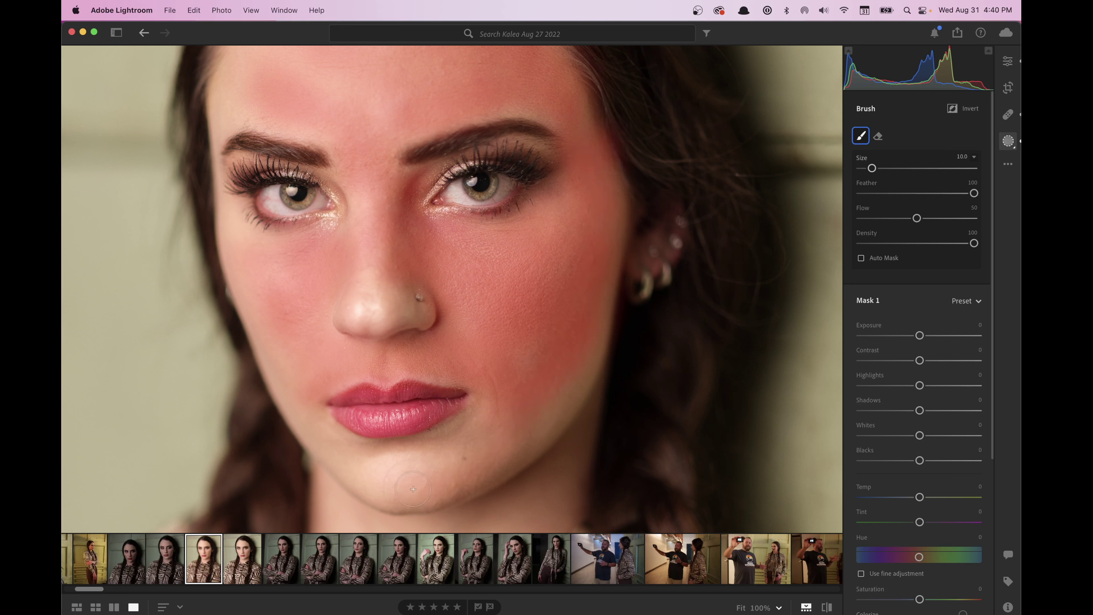
mouse_move(413, 489)
mouse_down()
mouse_move(367, 460)
mouse_move(479, 451)
mouse_up()
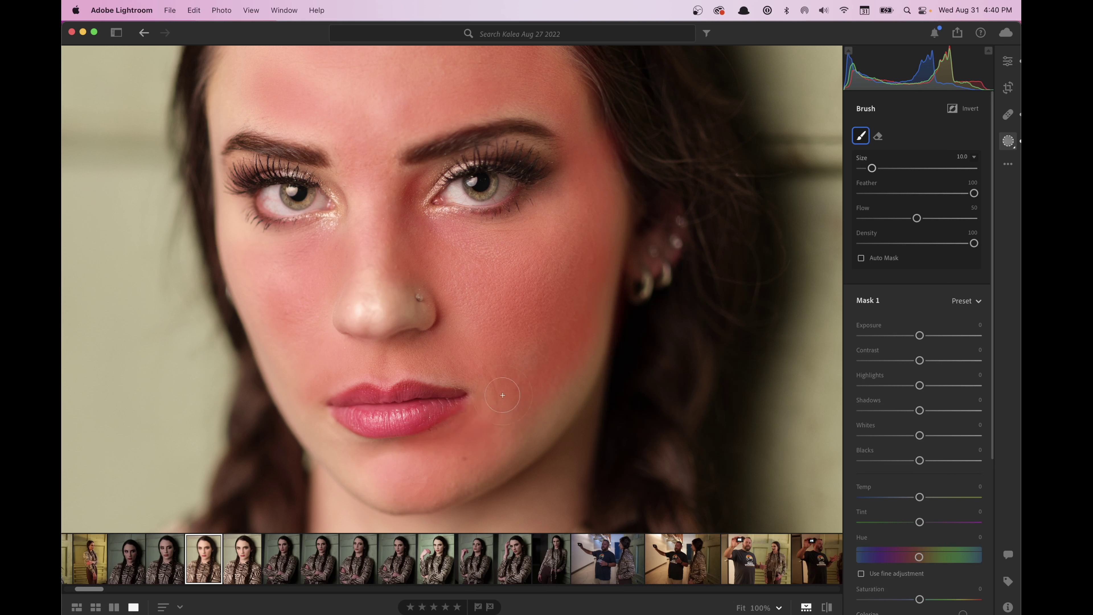
key(bracketleft)
key(bracketleft)
key(bracketleft)
key(bracketright)
key(bracketright)
key(bracketright)
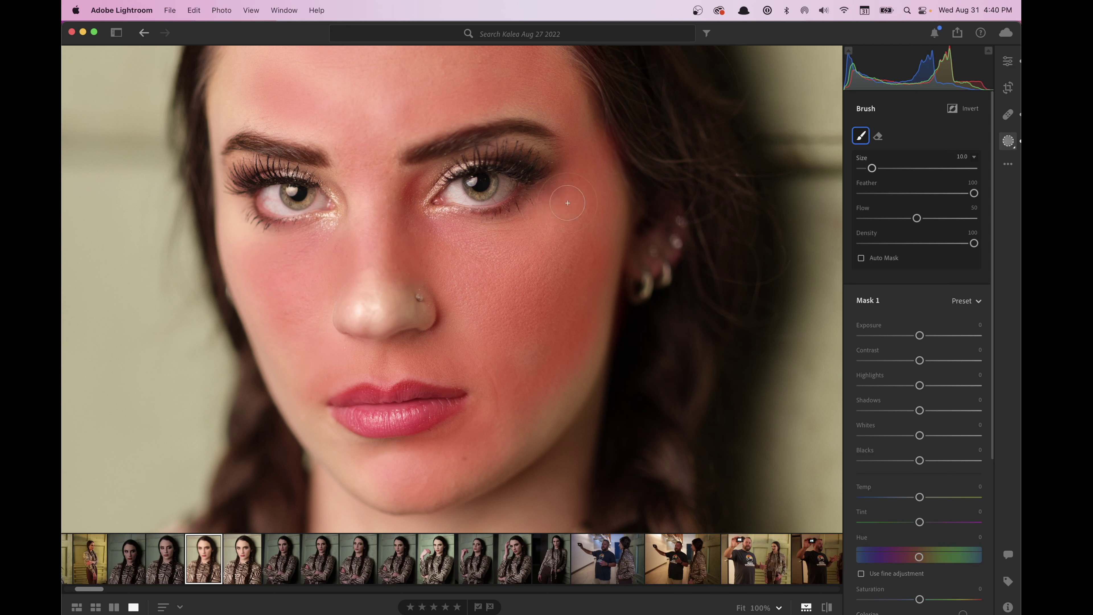
key(bracketleft)
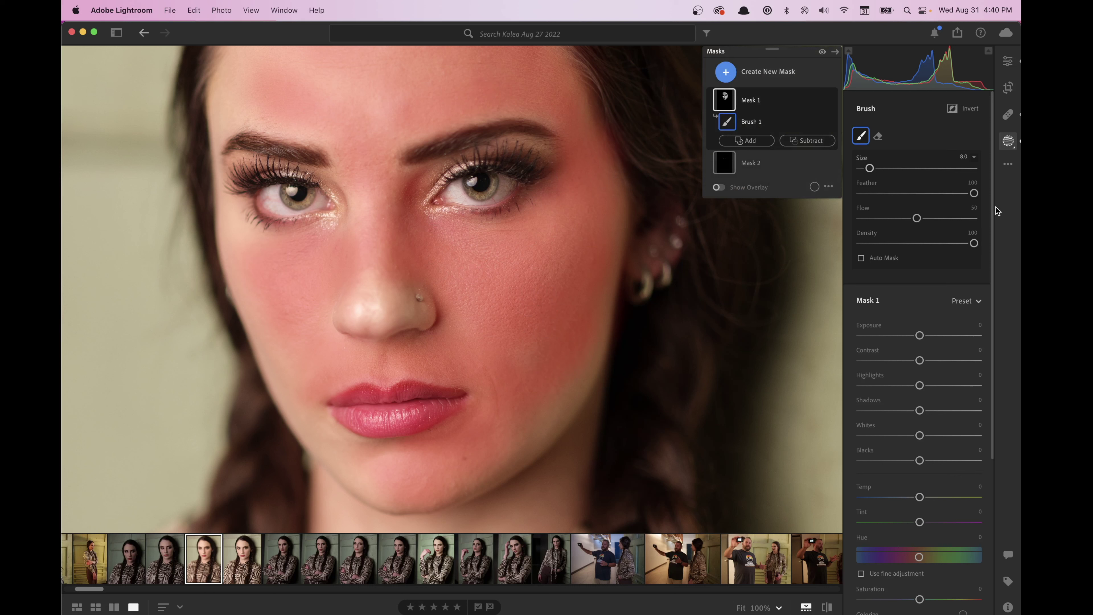
Hide the mask overlay and set the skin mask's texture to -81
key(o)
scroll(910, 258, down, 8)
scroll(905, 354, down, 2)
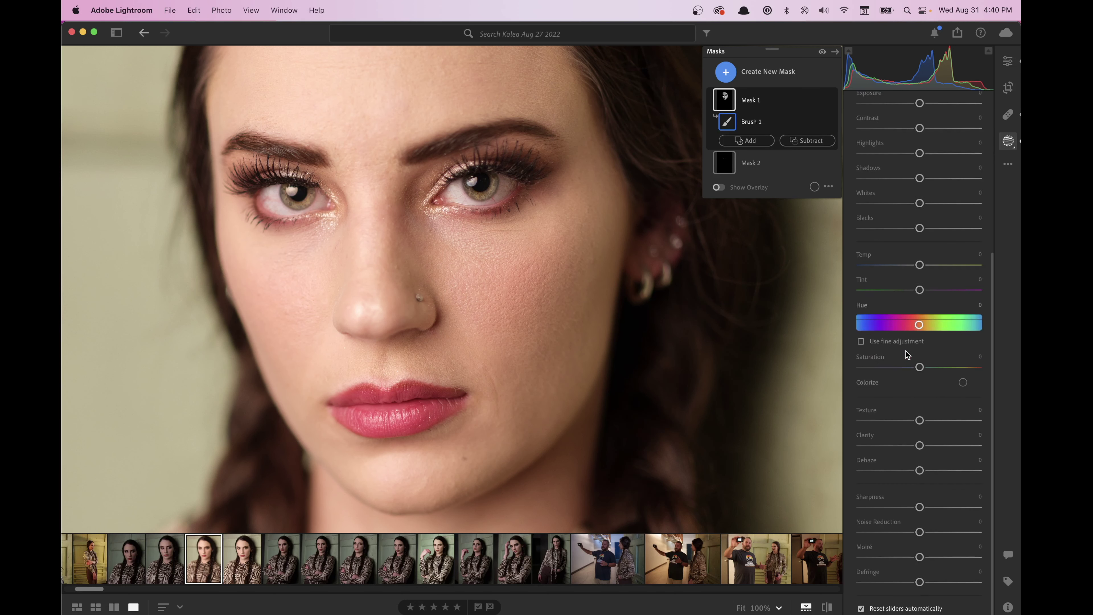
drag(912, 425, 873, 425)
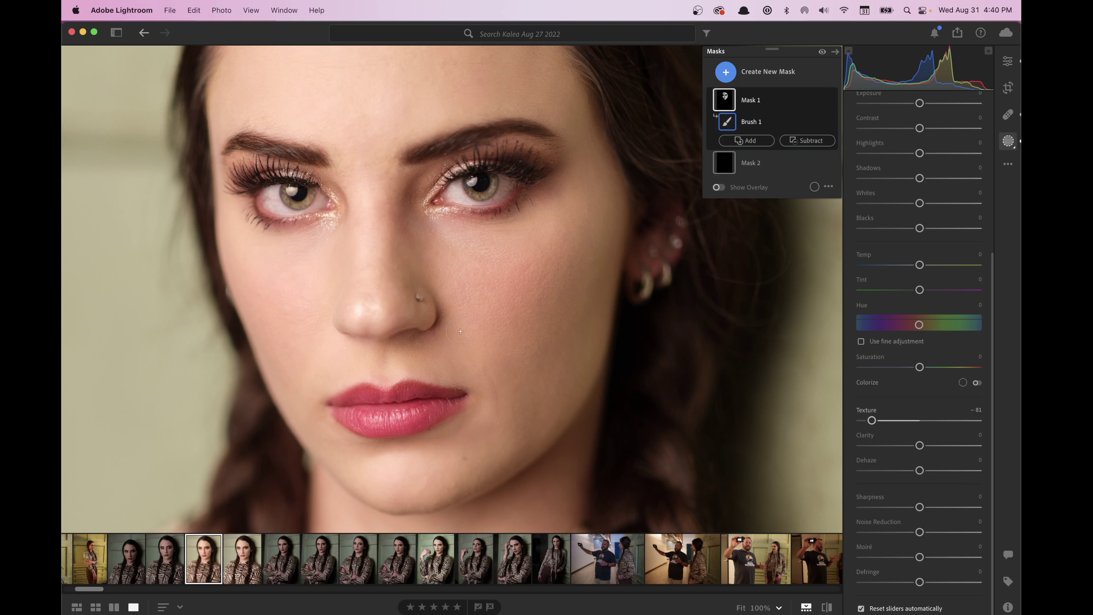
Close the masking controls and examine the retouched skin and eyes at different zoom levels
click(1008, 142)
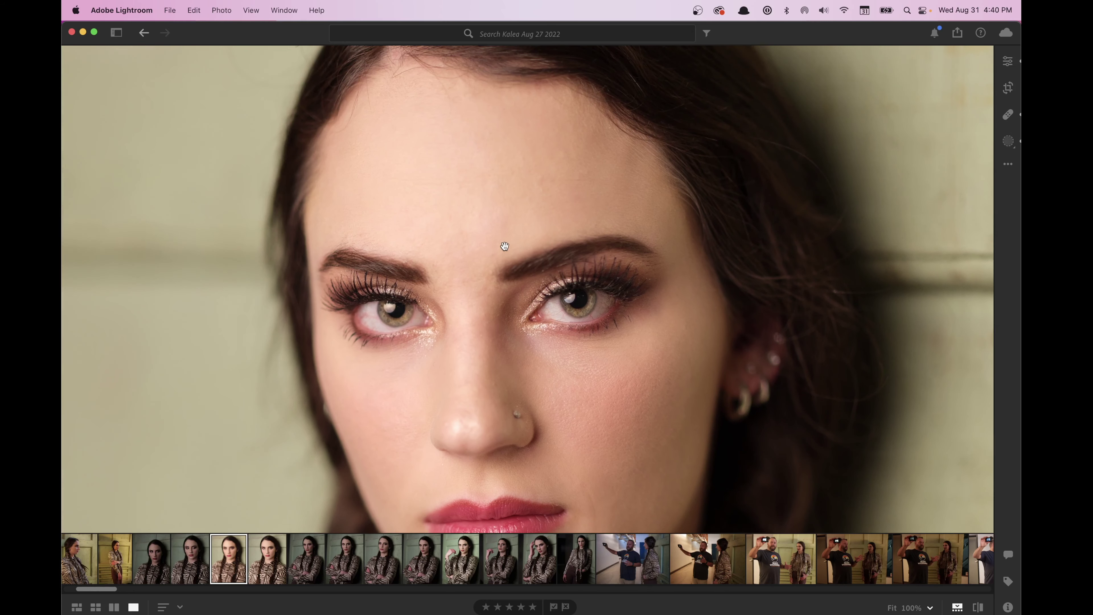
click(520, 259)
click(538, 245)
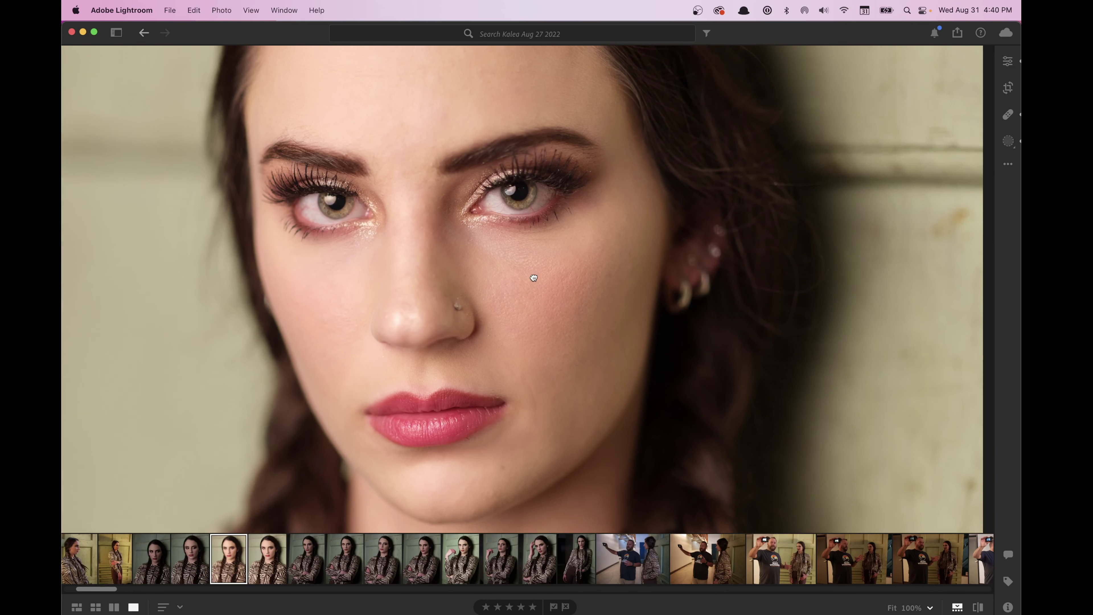
click(512, 293)
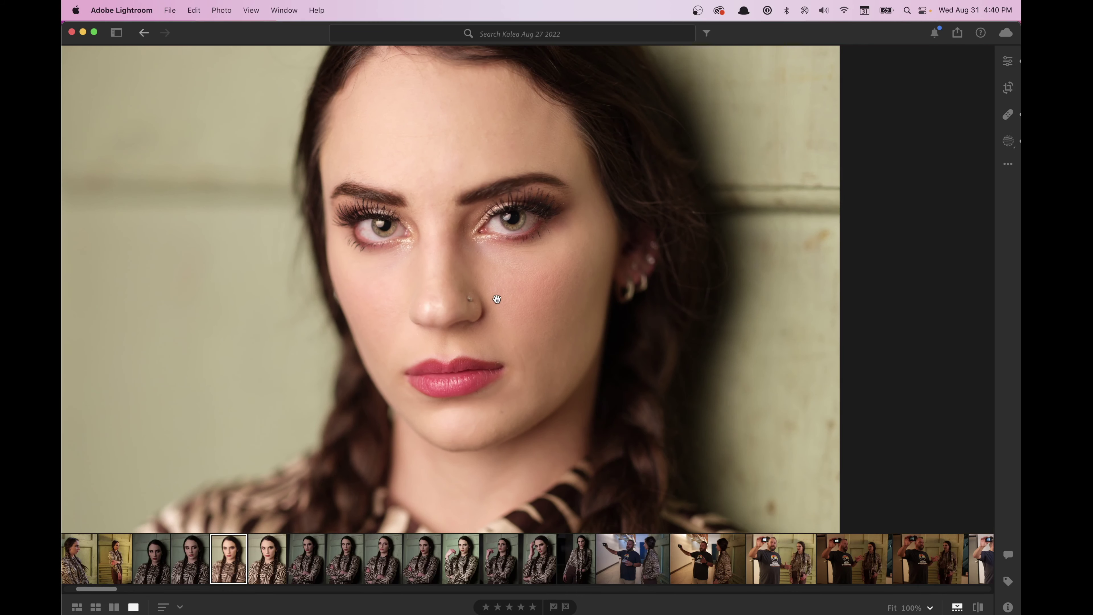
drag(497, 299, 505, 328)
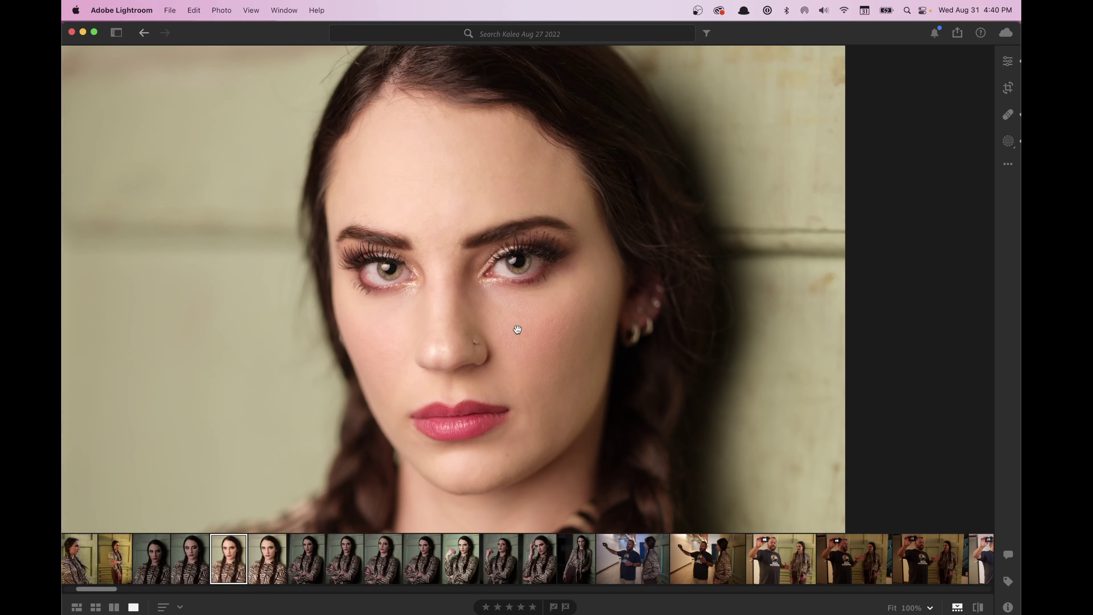
Compare the edited portrait with the original, first with the face enlarged and then with the whole photo fitted to the view
drag(512, 325, 590, 298)
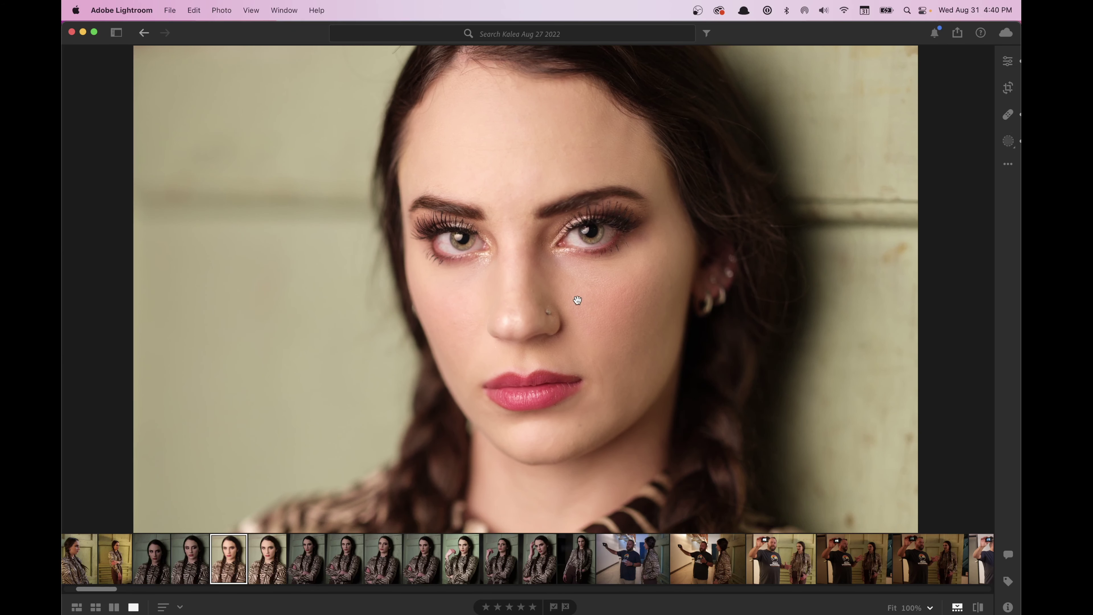
drag(572, 301, 561, 296)
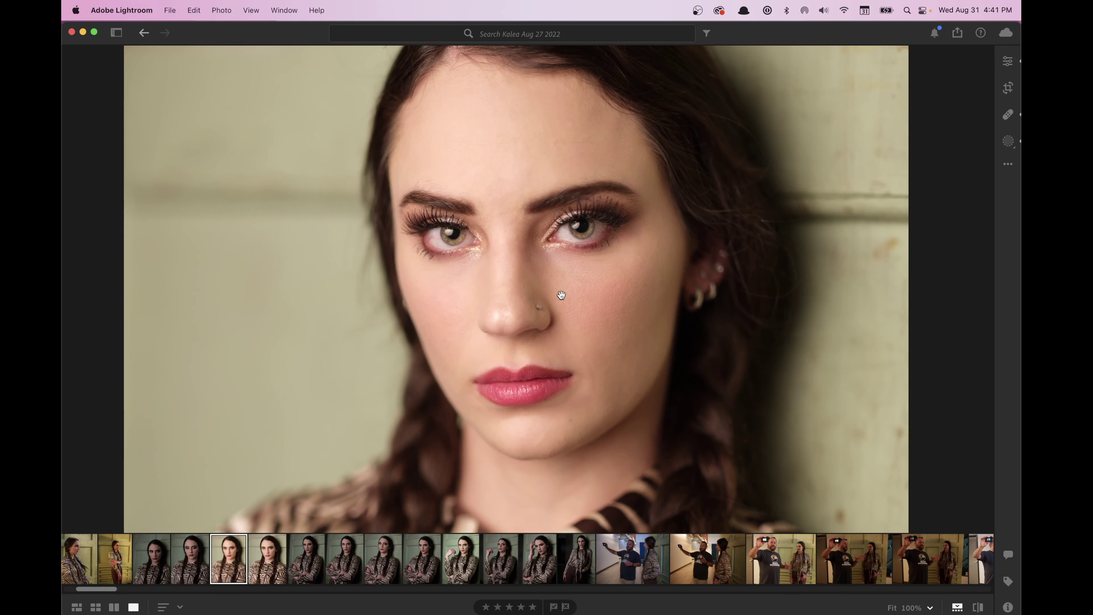
key(backslash)
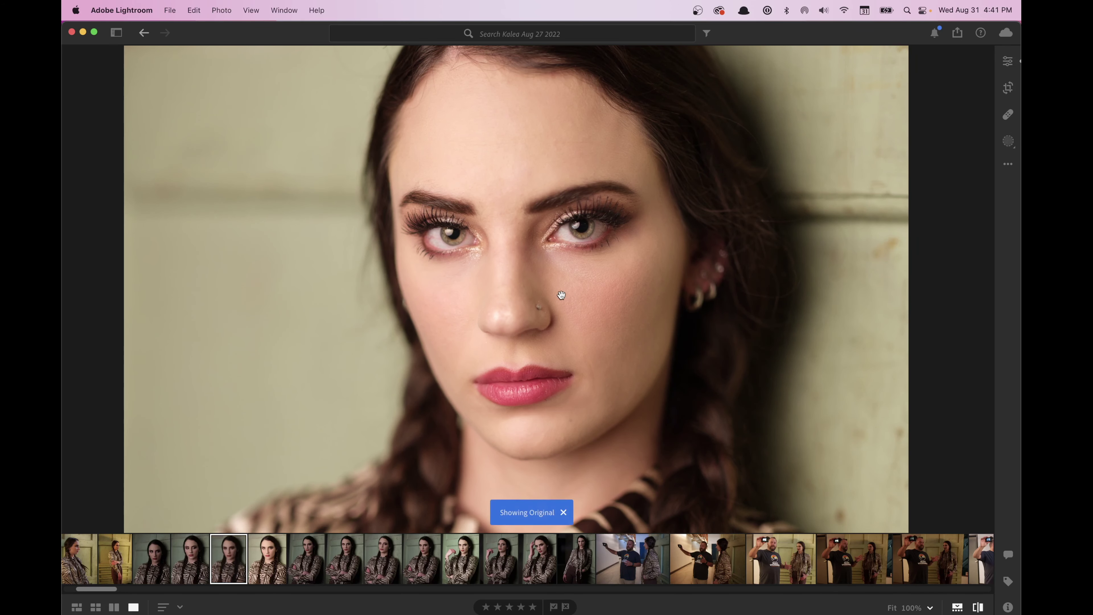
key(backslash)
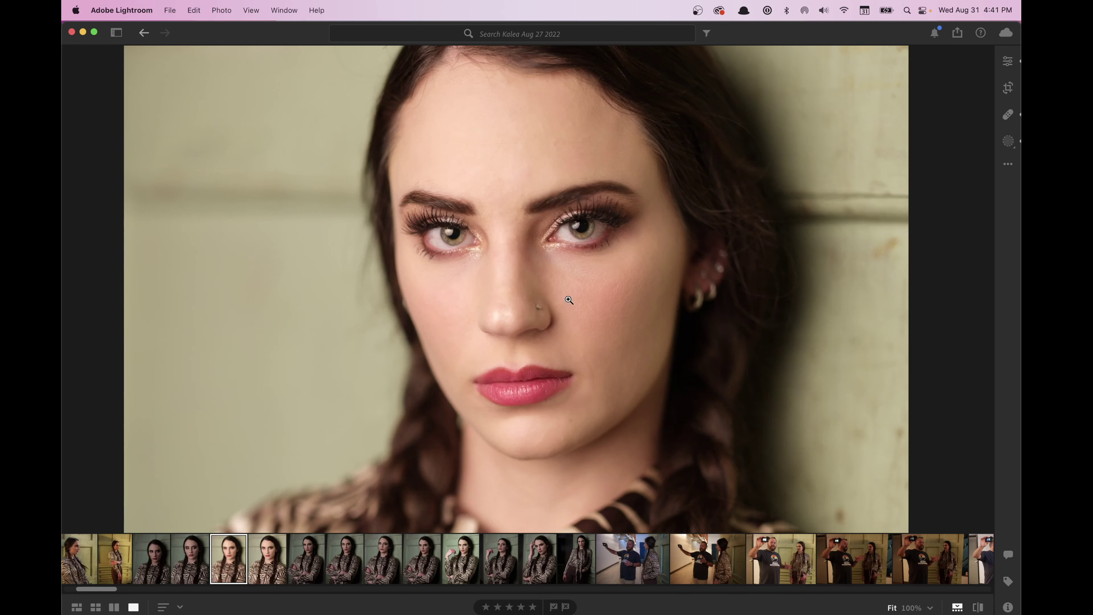
click(569, 300)
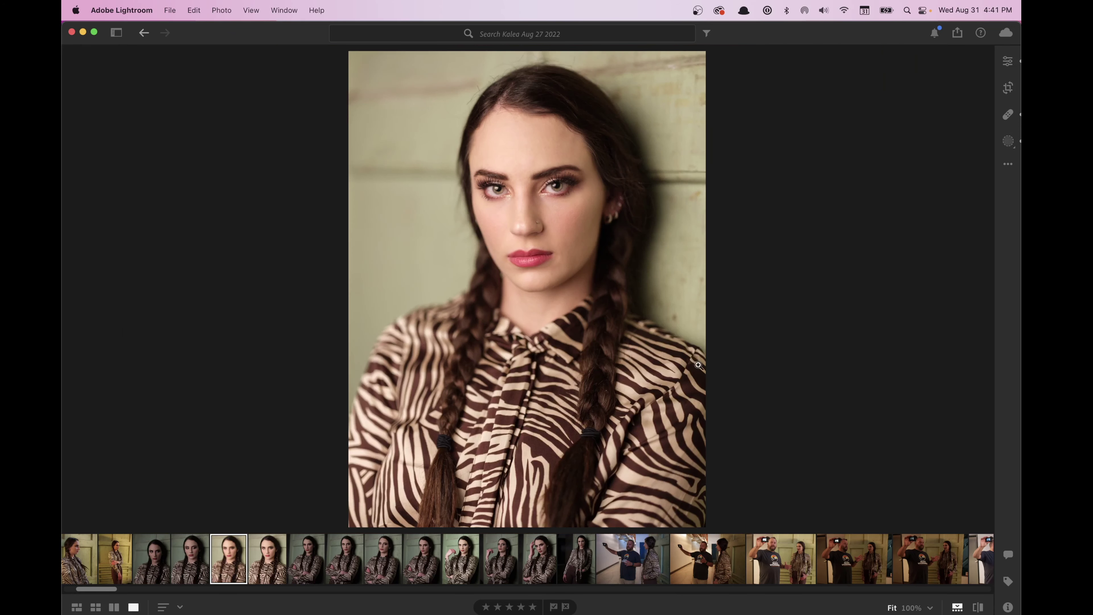
key(backslash)
key(backslash)
Compare the retouched eyes, nose and cheek skin with the original in close-up
click(516, 195)
drag(564, 275, 539, 256)
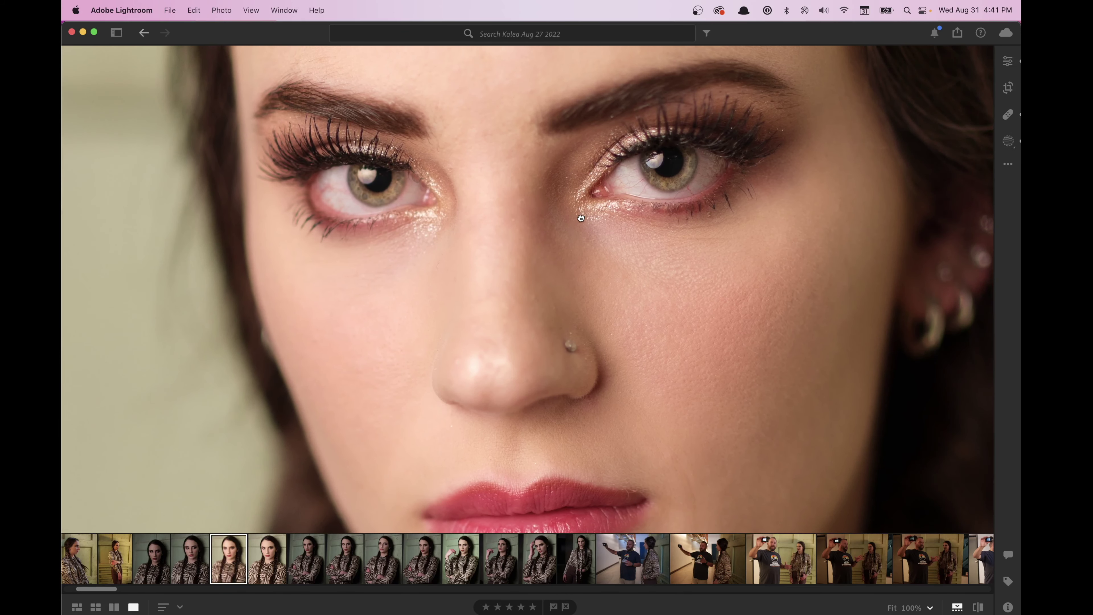
scroll(585, 219, up, 3)
key(backslash)
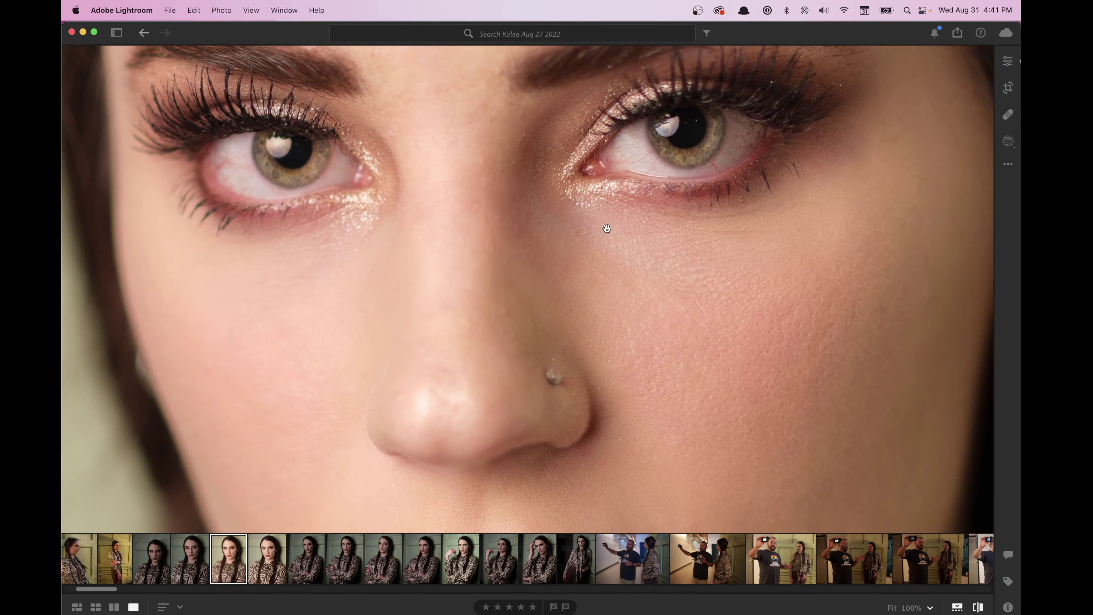
key(backslash)
drag(605, 226, 526, 386)
drag(366, 227, 414, 321)
scroll(414, 320, down, 10)
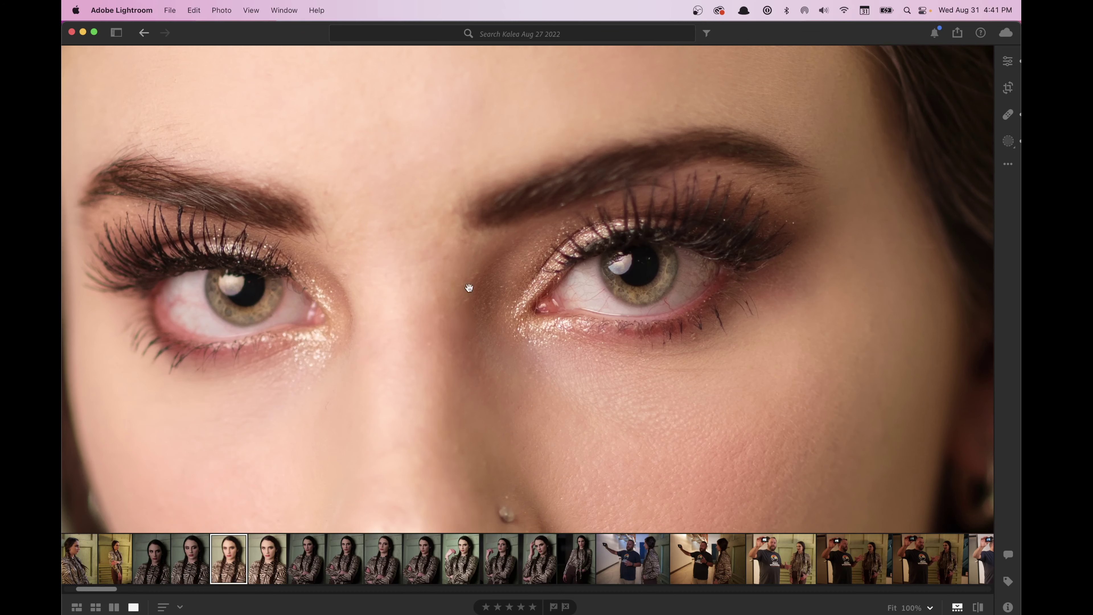
key(backslash)
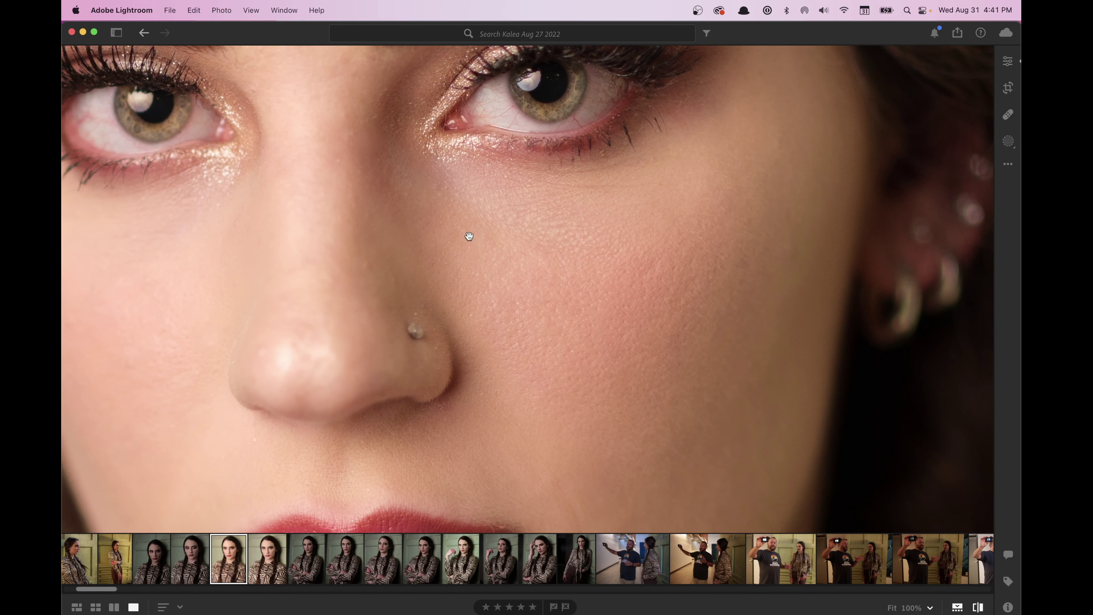